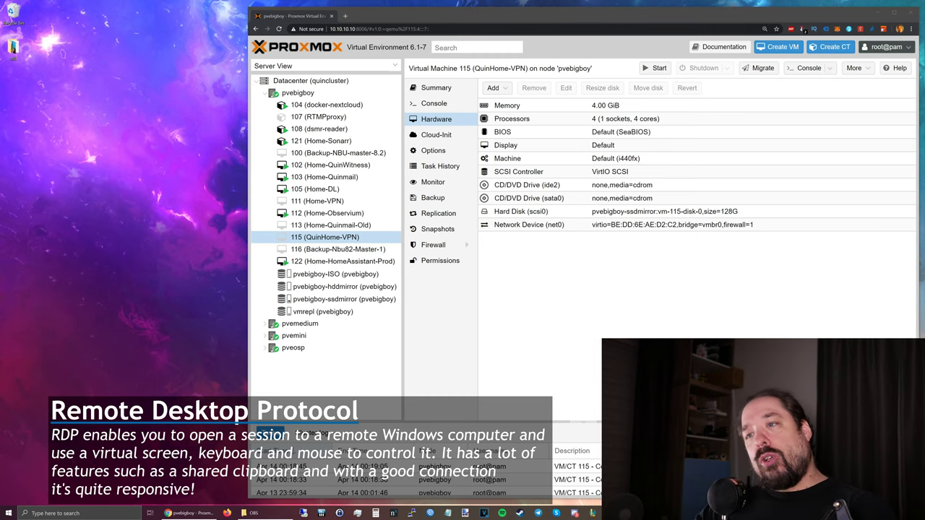
Start virtual machine 115 (QuinHome-VPN), then open its console in a moved and enlarged window.
{"action": "left_click", "coordinate": [625, 237]}
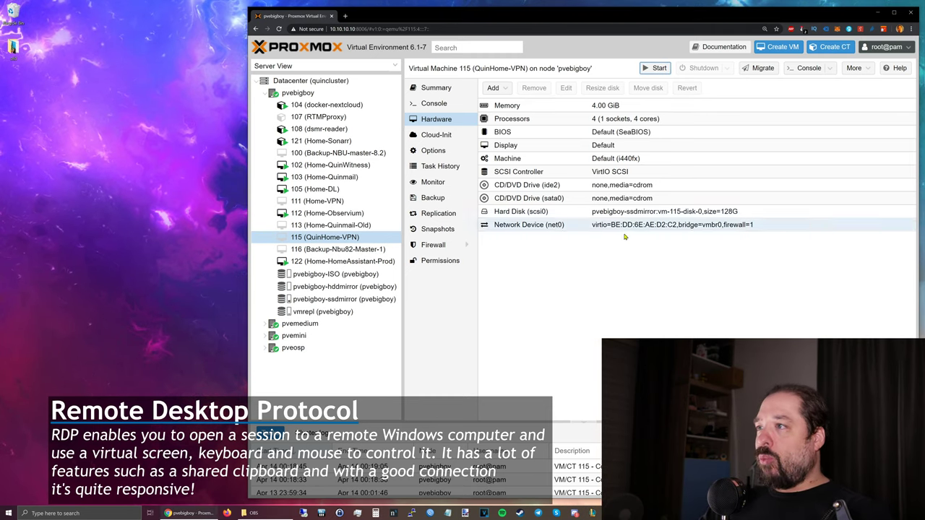
{"action": "left_click", "coordinate": [348, 240]}
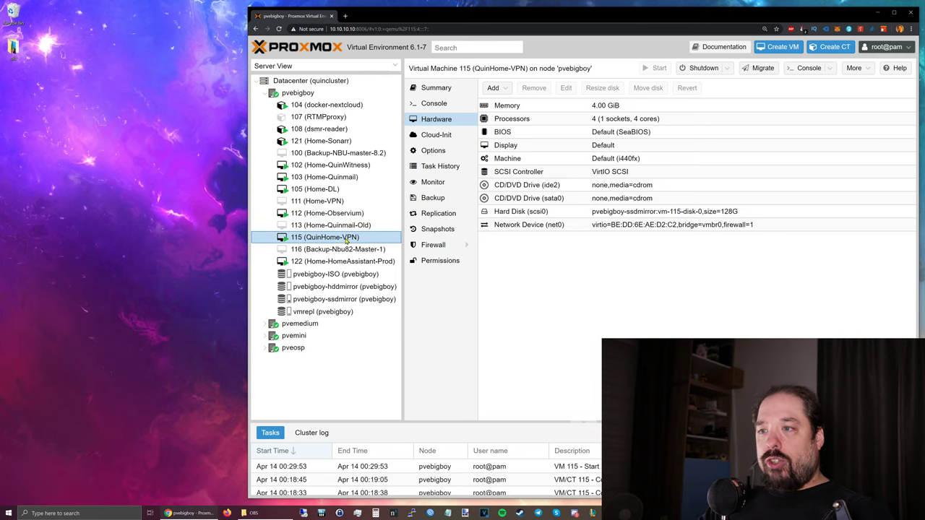
{"action": "double_click", "coordinate": [348, 240]}
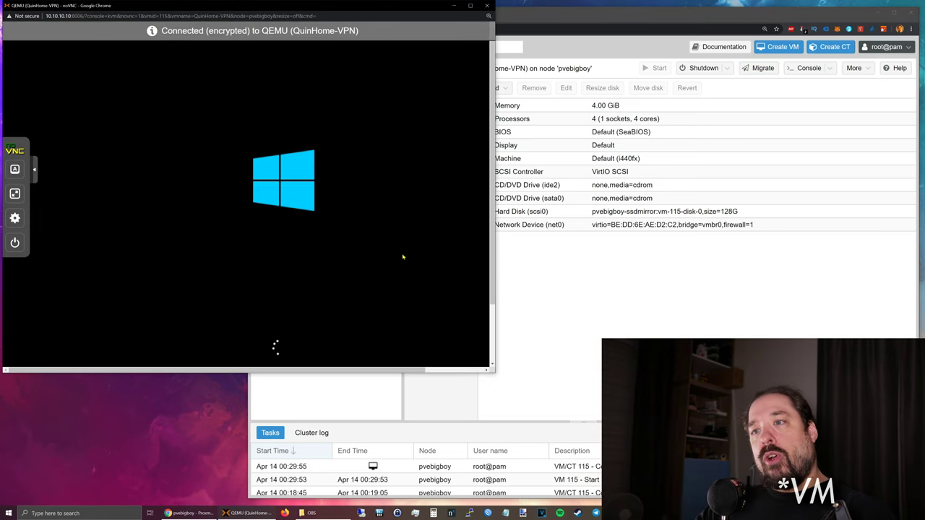
{"action": "left_click_drag", "start_coordinate": [230, 8], "coordinate": [272, 21]}
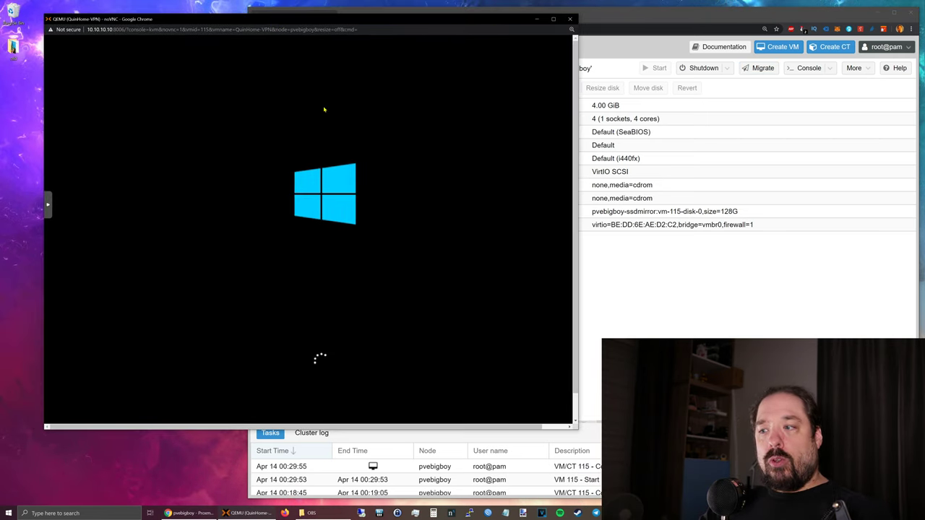
{"action": "left_click_drag", "start_coordinate": [577, 428], "coordinate": [597, 451]}
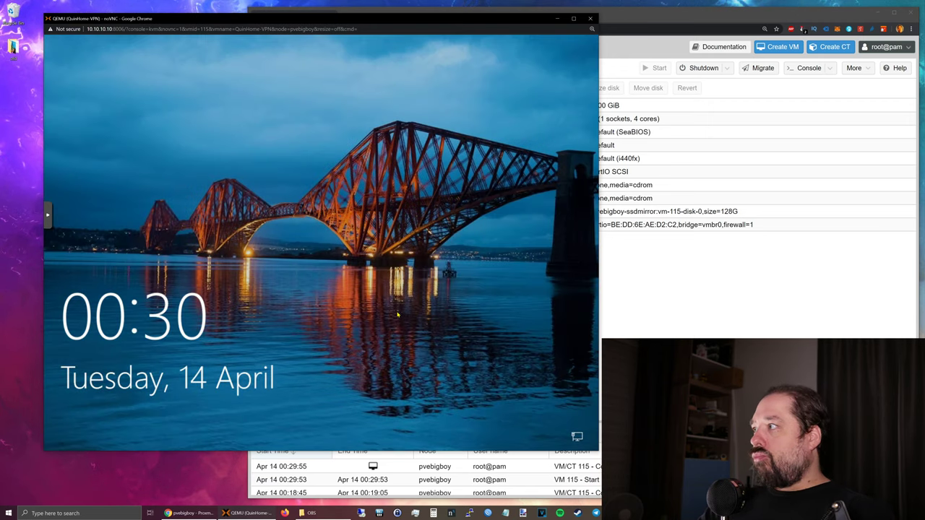
Close the virtual machine's console and connect to 10.10.128.162 with Remote Desktop Connection.
{"action": "left_click", "coordinate": [361, 291]}
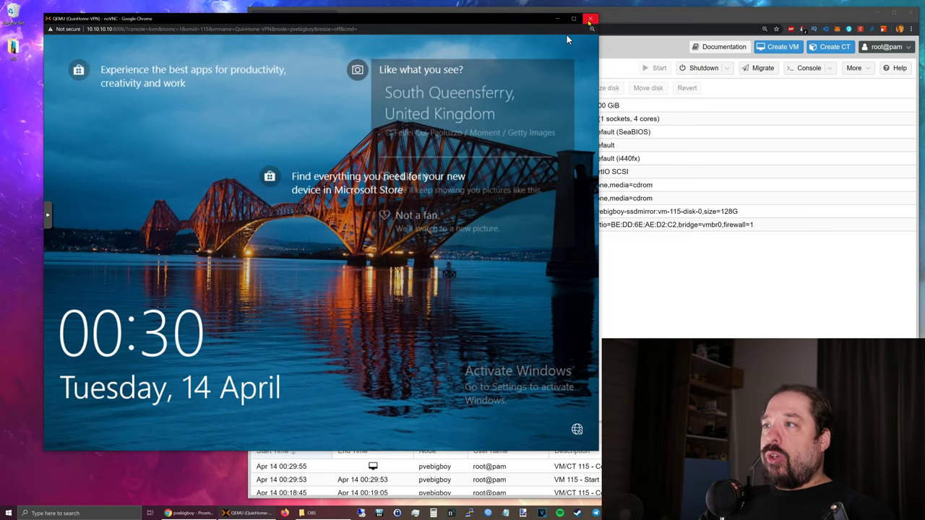
{"action": "left_click", "coordinate": [590, 18]}
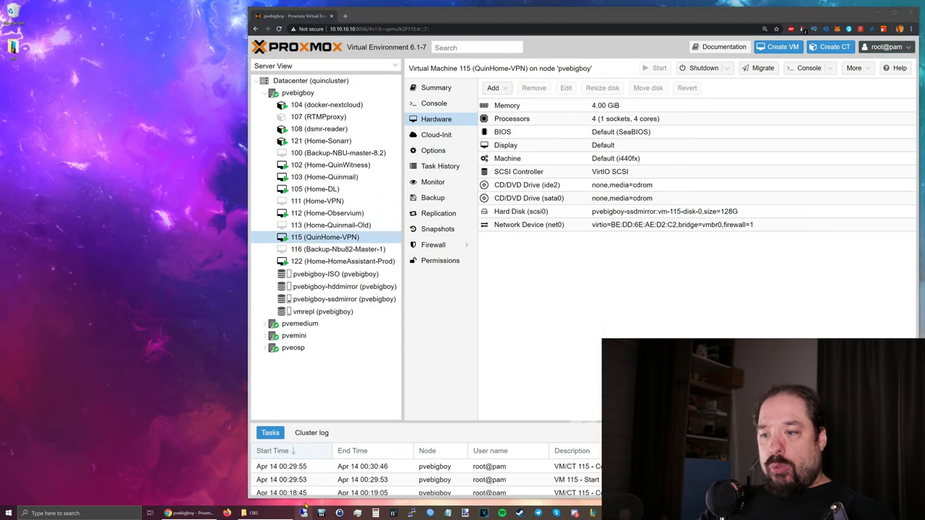
{"action": "right_click", "coordinate": [304, 513]}
{"action": "left_click", "coordinate": [288, 364]}
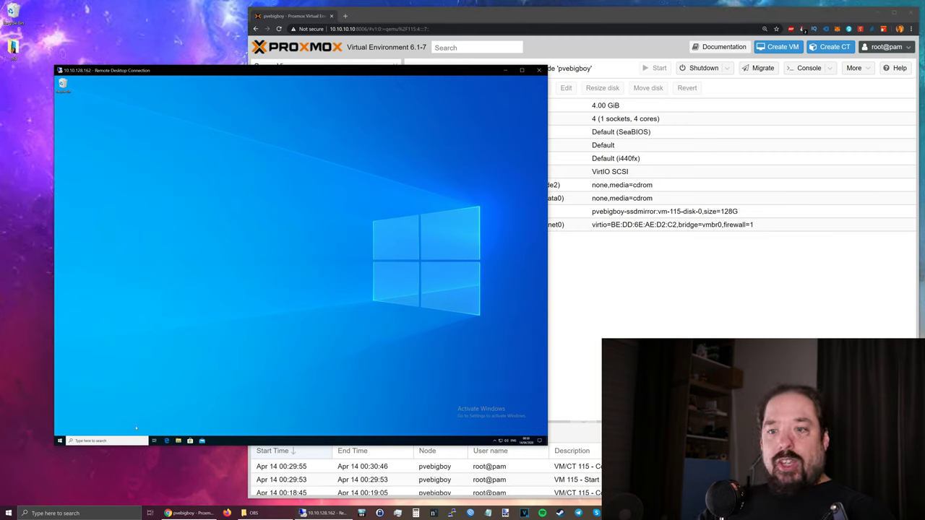
Browse the Program Files and Windows folders on the remote machine's Local Disk (C:) to examine the display size.
{"action": "left_click", "coordinate": [177, 440]}
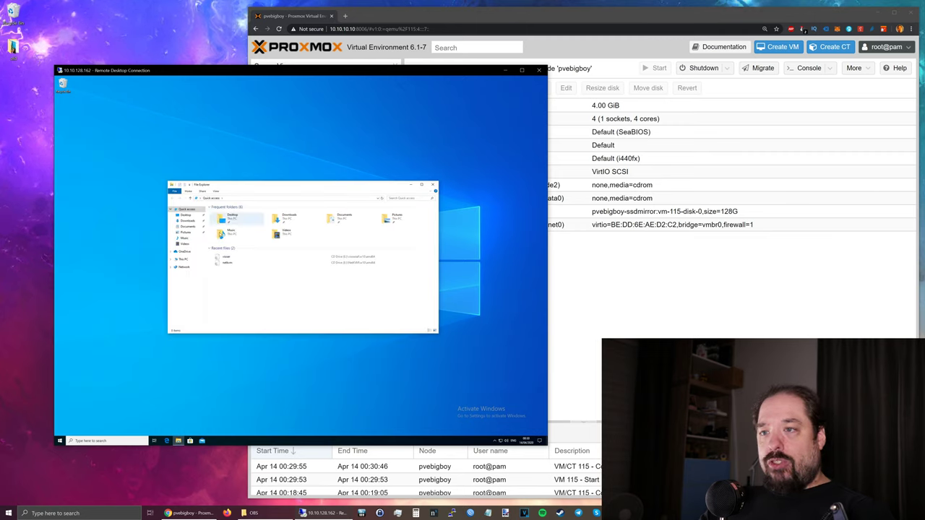
{"action": "double_click", "coordinate": [228, 264]}
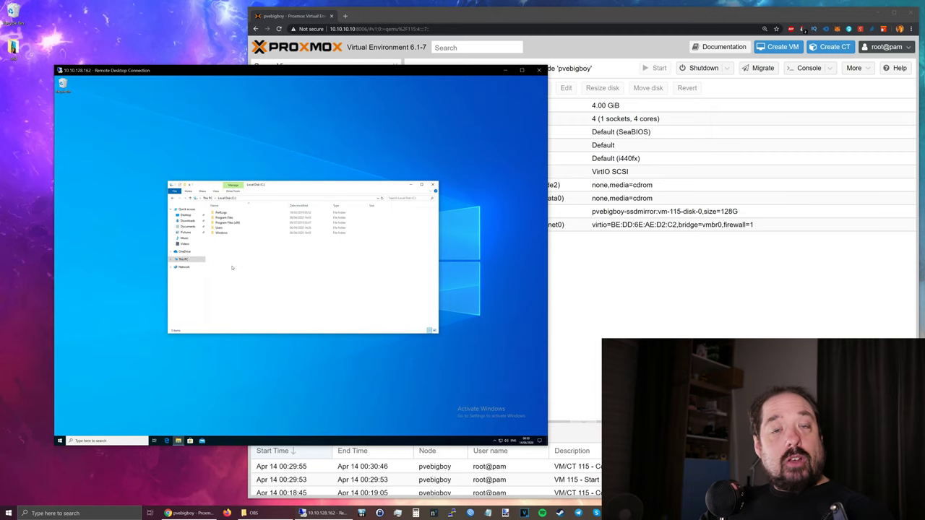
{"action": "double_click", "coordinate": [223, 218]}
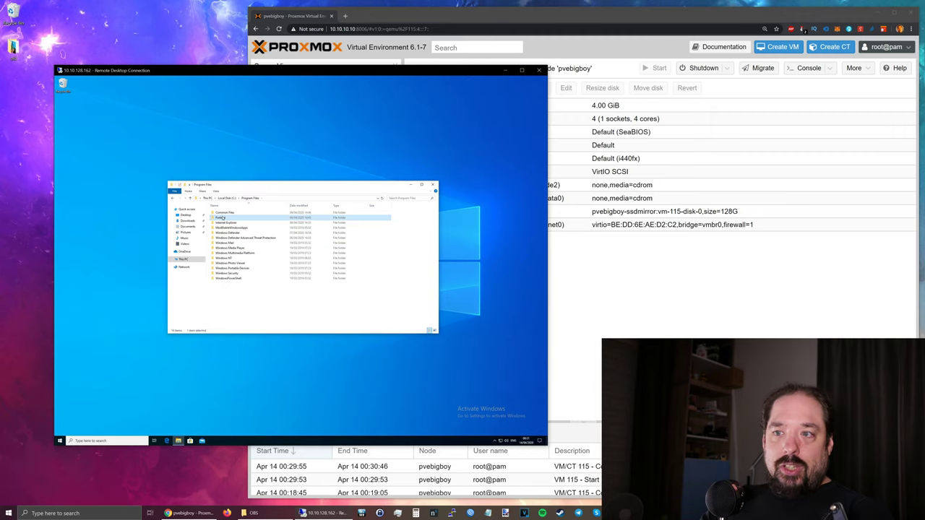
{"action": "key", "text": "alt+Left"}
{"action": "double_click", "coordinate": [221, 232]}
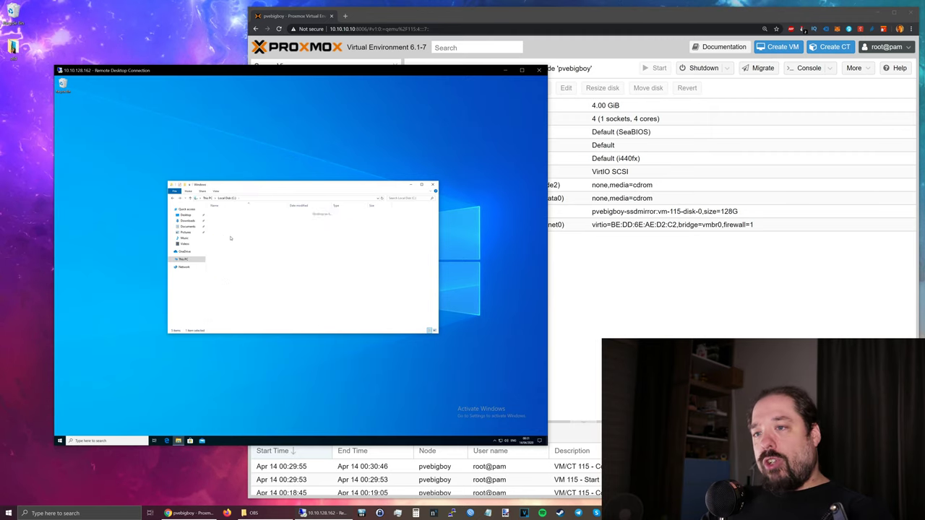
{"action": "key", "text": "alt+Left"}
{"action": "left_click", "coordinate": [354, 265]}
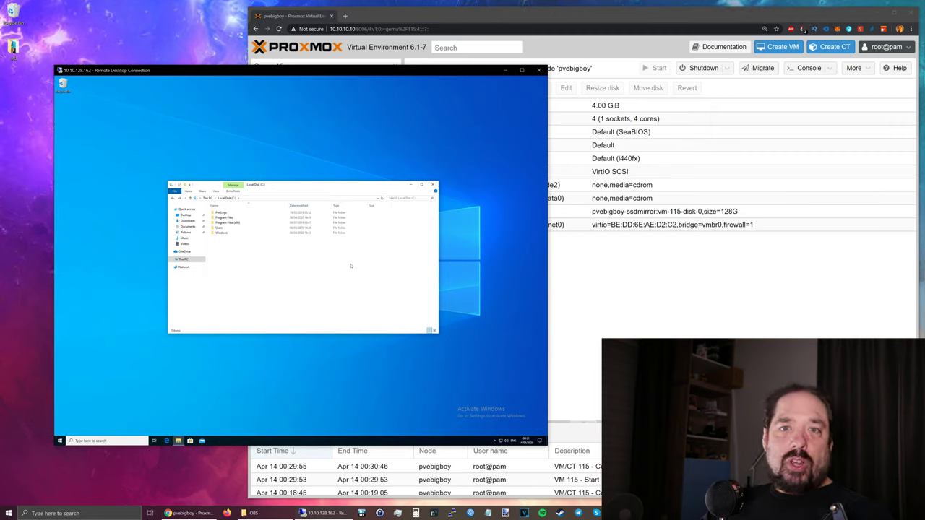
Apply a custom scaling of 200 in the remote machine's advanced scaling settings and sign out of the session.
{"action": "right_click", "coordinate": [277, 151]}
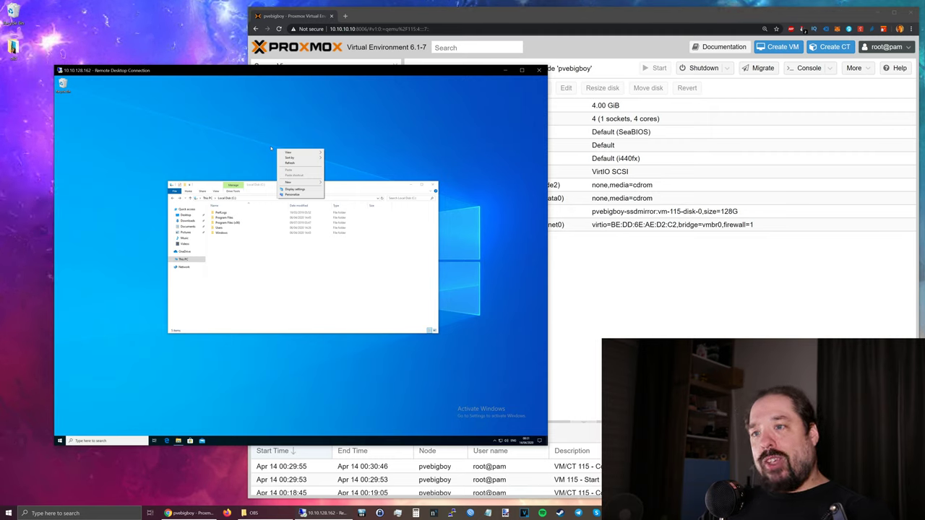
{"action": "left_click", "coordinate": [296, 190]}
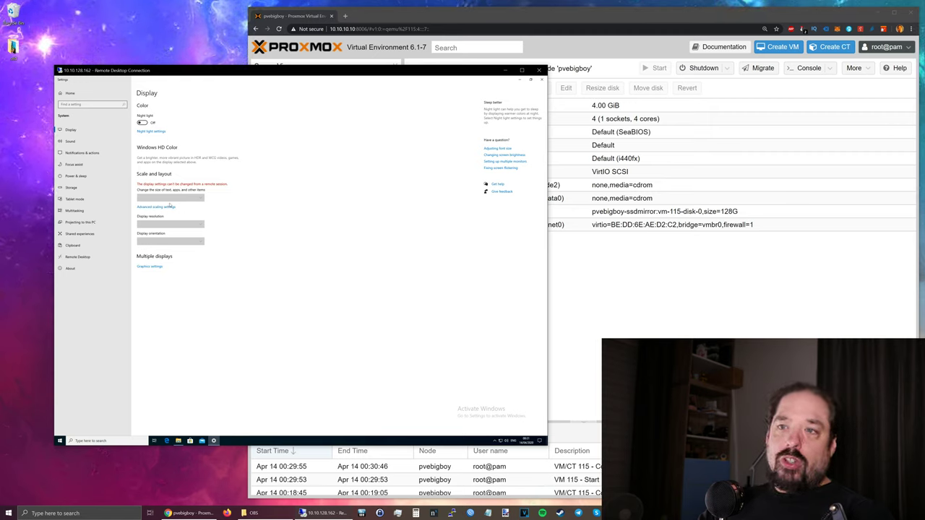
{"action": "left_click", "coordinate": [169, 207]}
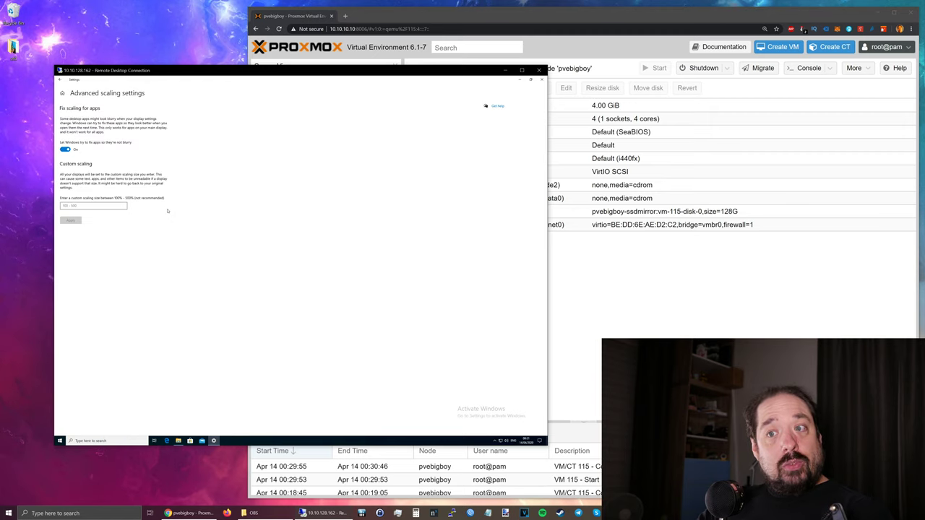
{"action": "left_click", "coordinate": [94, 206]}
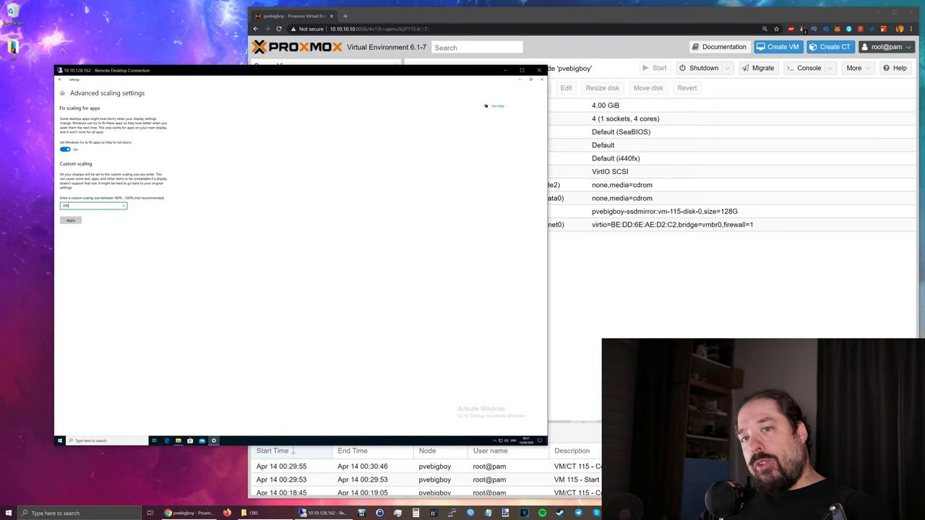
{"action": "left_click", "coordinate": [69, 222]}
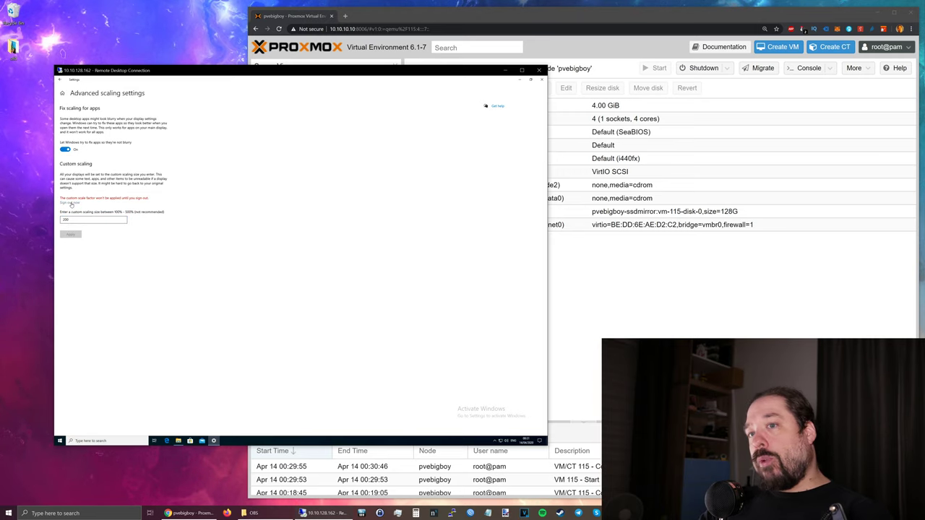
{"action": "left_click", "coordinate": [70, 204]}
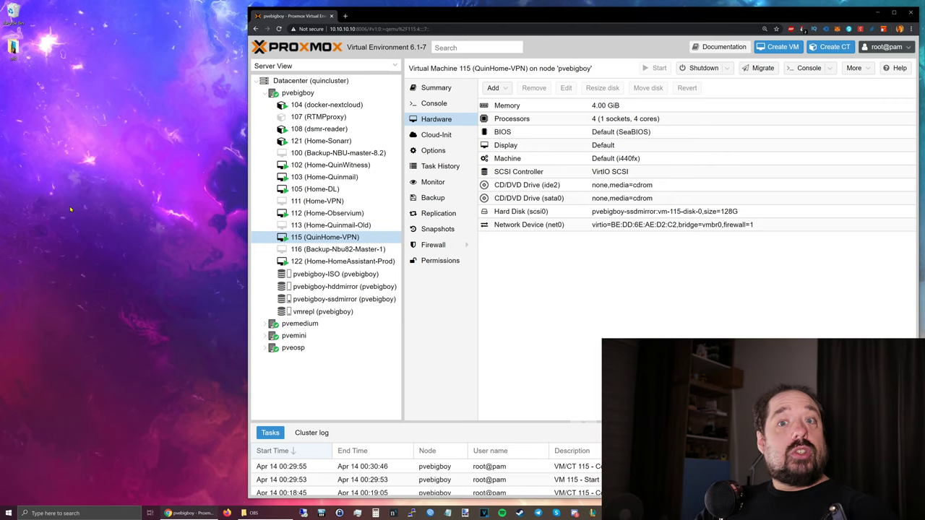
Reconnect to 10.10.128.162 over Remote Desktop and check how Local Disk (C:) is scaled in File Explorer.
{"action": "right_click", "coordinate": [304, 514]}
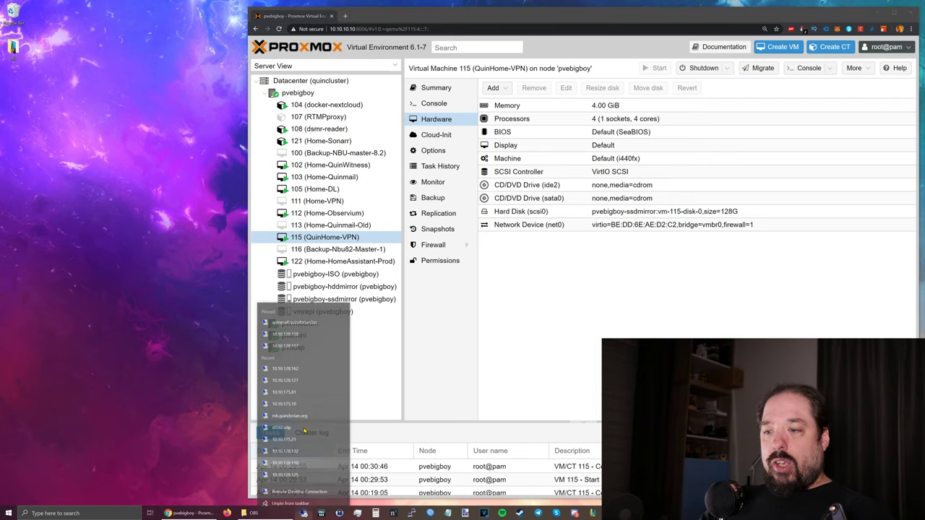
{"action": "left_click", "coordinate": [193, 298]}
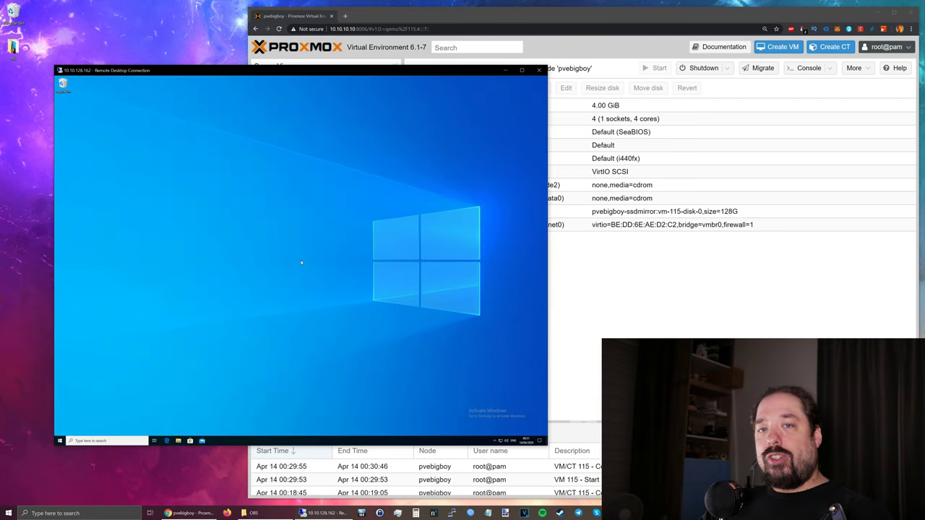
{"action": "left_click", "coordinate": [178, 441]}
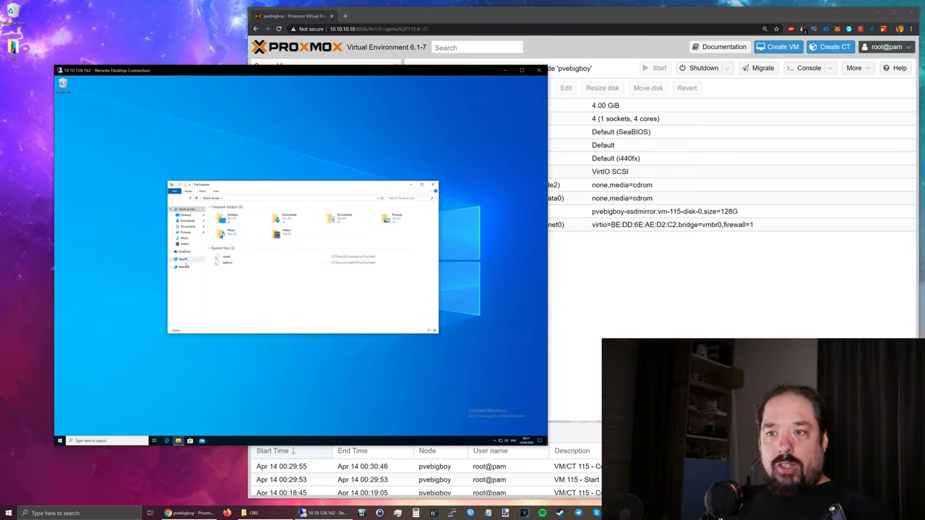
{"action": "left_click", "coordinate": [184, 260]}
{"action": "double_click", "coordinate": [238, 263]}
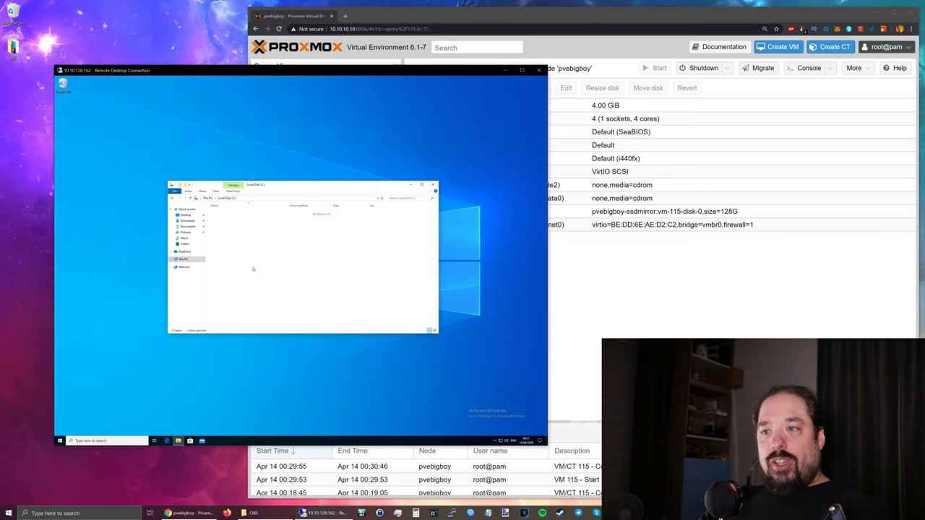
{"action": "left_click_drag", "start_coordinate": [321, 189], "coordinate": [276, 189]}
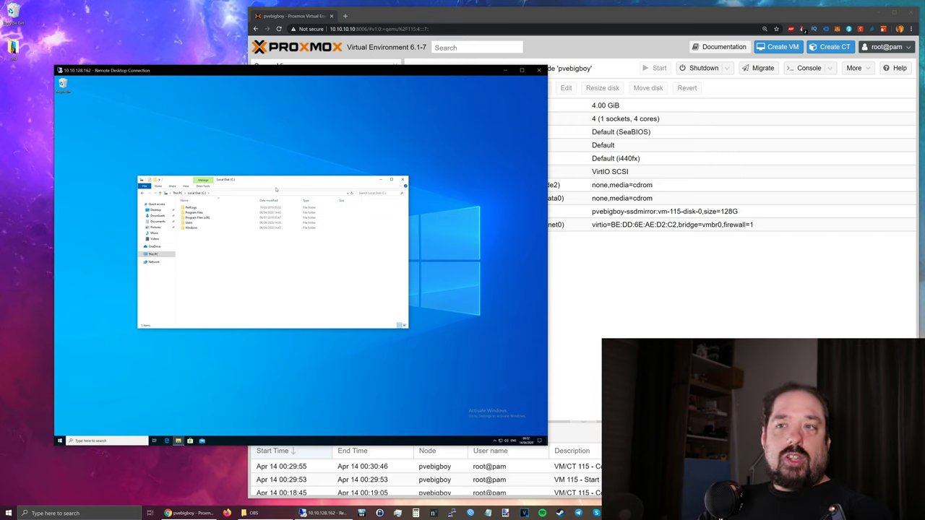
{"action": "left_click", "coordinate": [402, 179]}
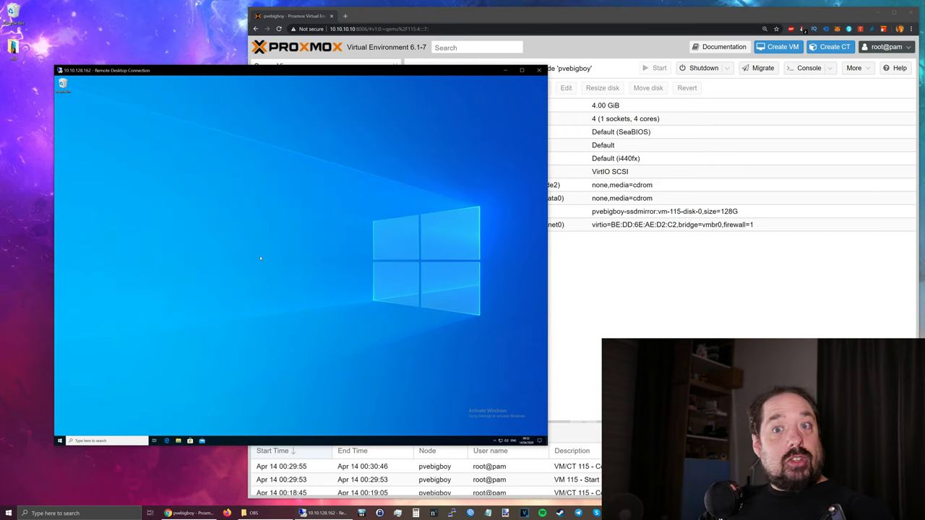
Sign out of the Windows account in the remote session.
{"action": "left_click", "coordinate": [59, 441]}
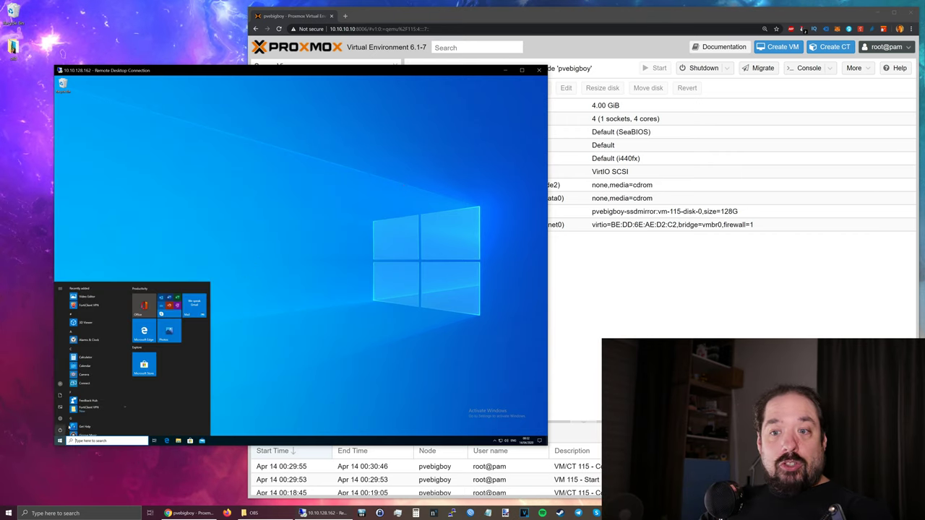
{"action": "left_click", "coordinate": [61, 387]}
{"action": "left_click", "coordinate": [80, 372]}
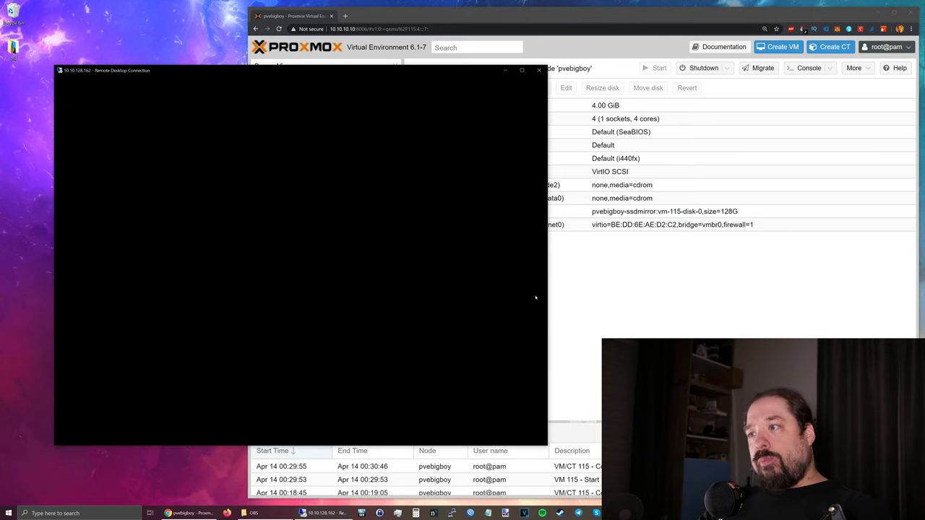
Open the console of virtual machine 115 (QuinHome-VPN) and sign in to Windows with the account password.
{"action": "left_click", "coordinate": [589, 293]}
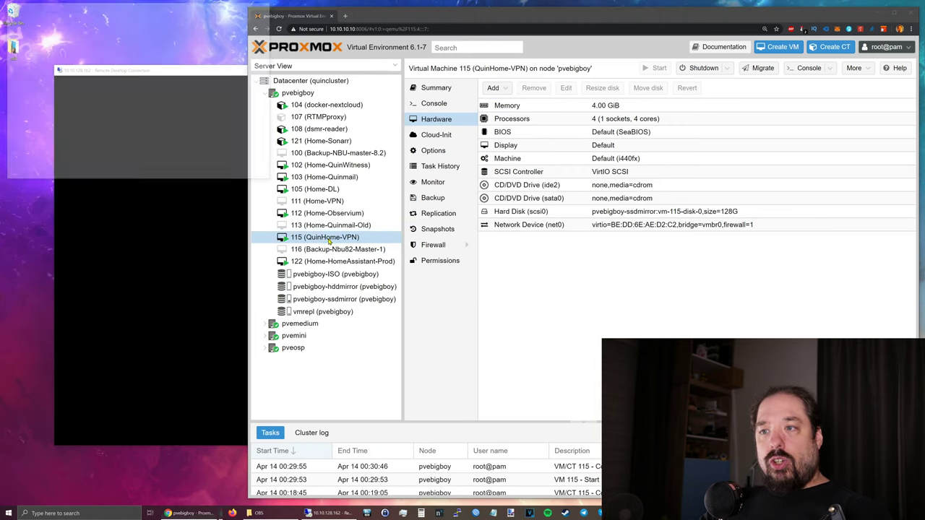
{"action": "double_click", "coordinate": [329, 241]}
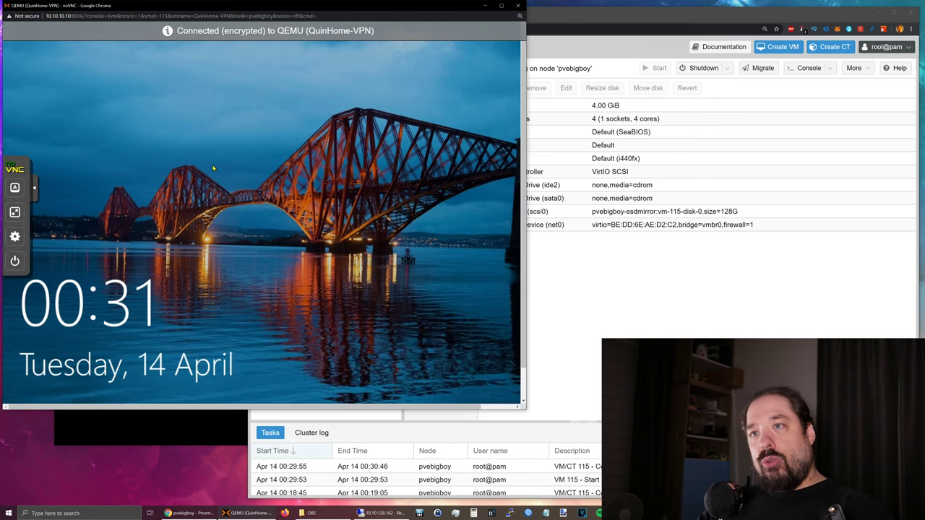
{"action": "left_click", "coordinate": [244, 192]}
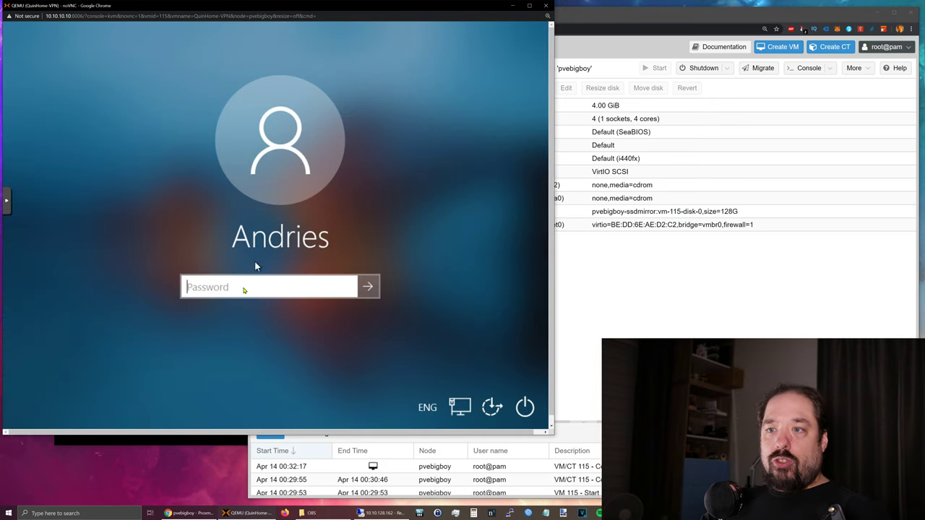
{"action": "type", "text": "**********"}
{"action": "key", "text": "Return"}
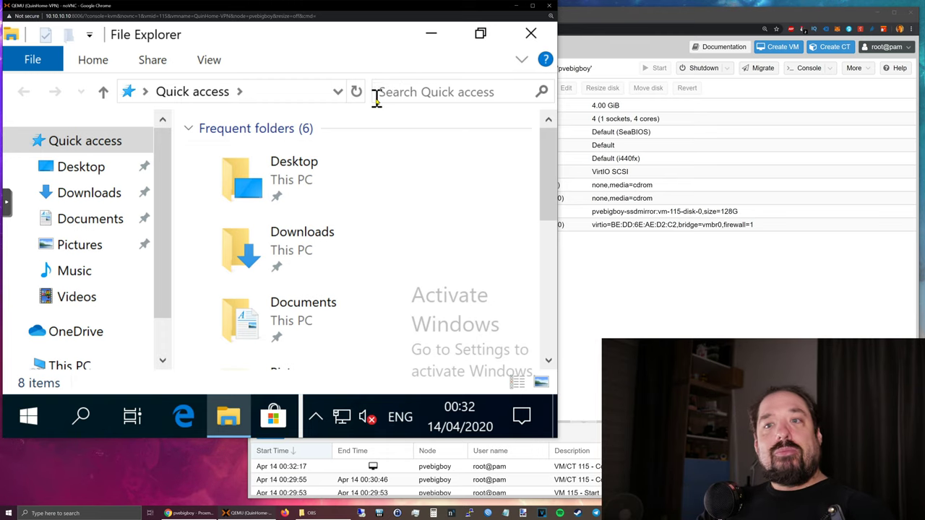
Close File Explorer in the console session and reconnect to 10.10.128.162 over Remote Desktop.
{"action": "left_click", "coordinate": [533, 35]}
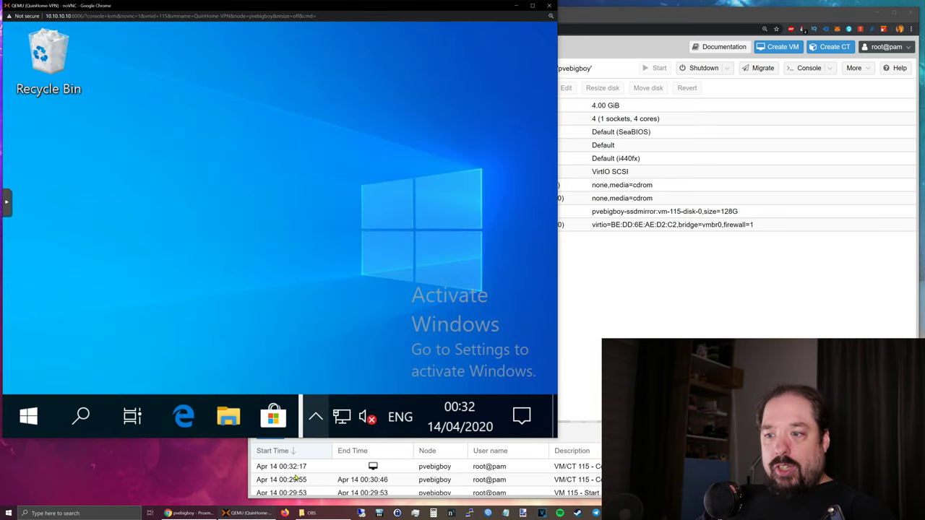
{"action": "right_click", "coordinate": [360, 513]}
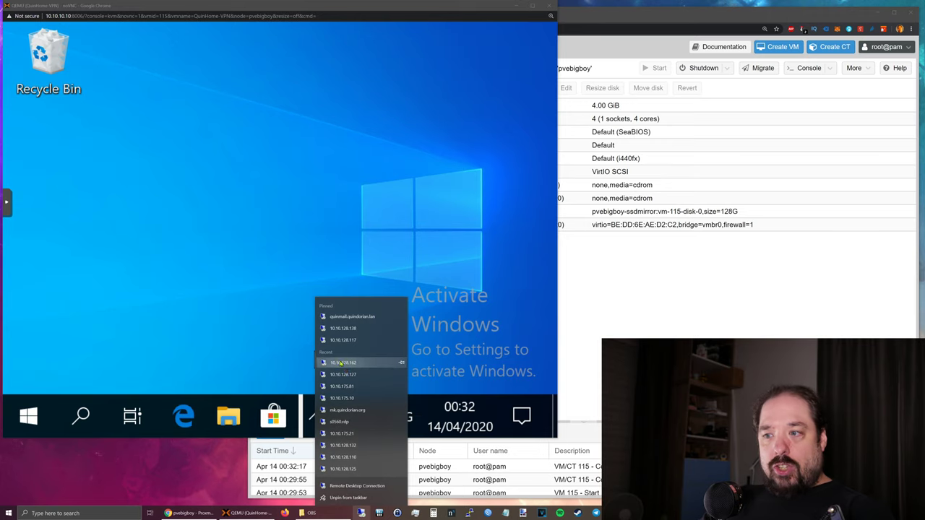
{"action": "left_click", "coordinate": [340, 366]}
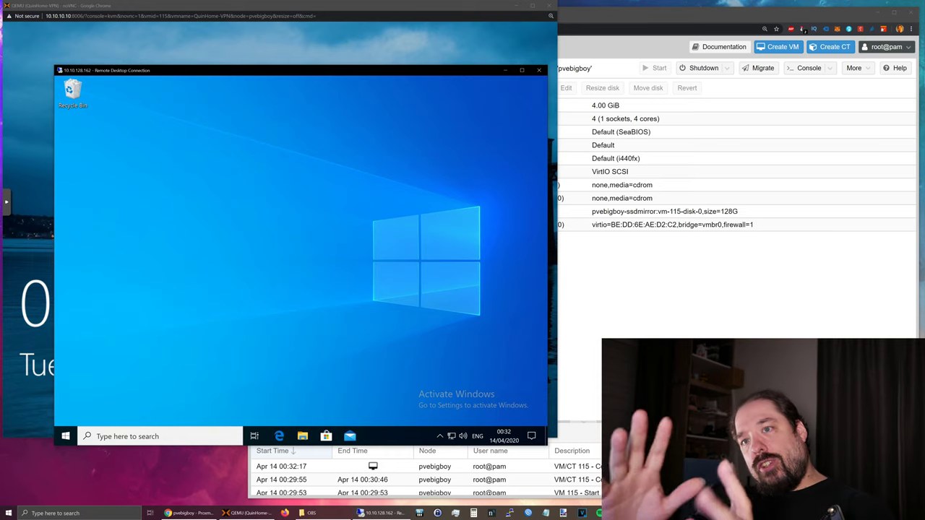
Open File Explorer in the remote session and close the virtual machine's Proxmox console window.
{"action": "left_click", "coordinate": [302, 436]}
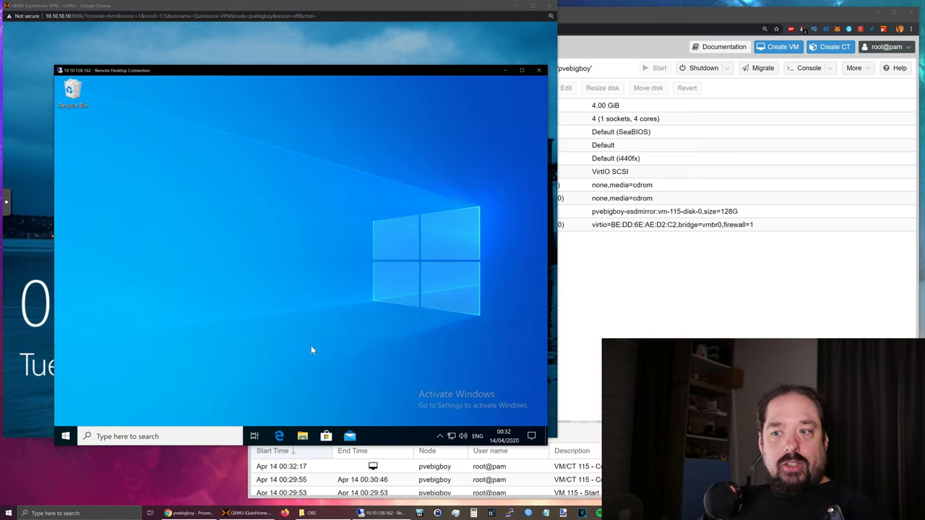
{"action": "left_click", "coordinate": [511, 21]}
{"action": "key", "text": "ctrl+w"}
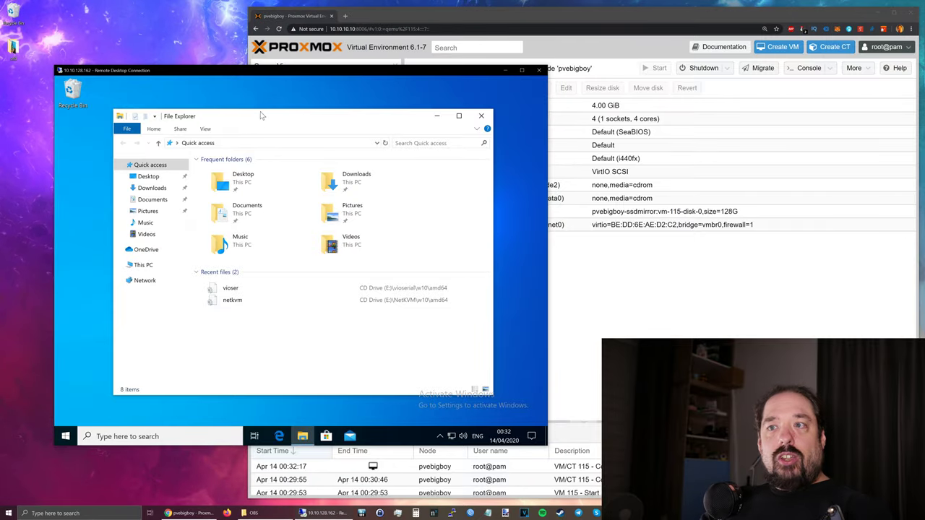
Check the scaling of This PC and Local Disk (C:) in the remote File Explorer, and close it.
{"action": "mouse_move", "coordinate": [262, 115]}
{"action": "left_mouse_down"}
{"action": "mouse_move", "coordinate": [216, 111]}
{"action": "mouse_move", "coordinate": [244, 114]}
{"action": "left_mouse_up"}
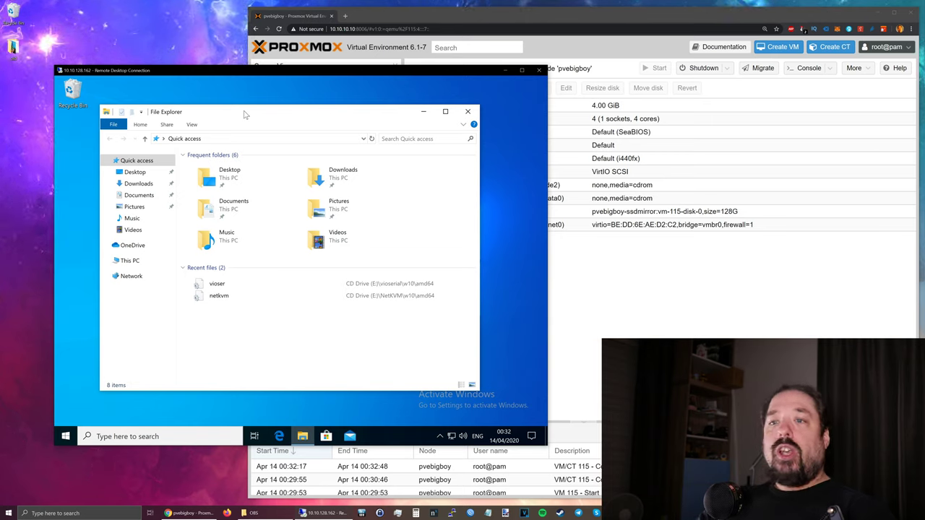
{"action": "left_click", "coordinate": [130, 261]}
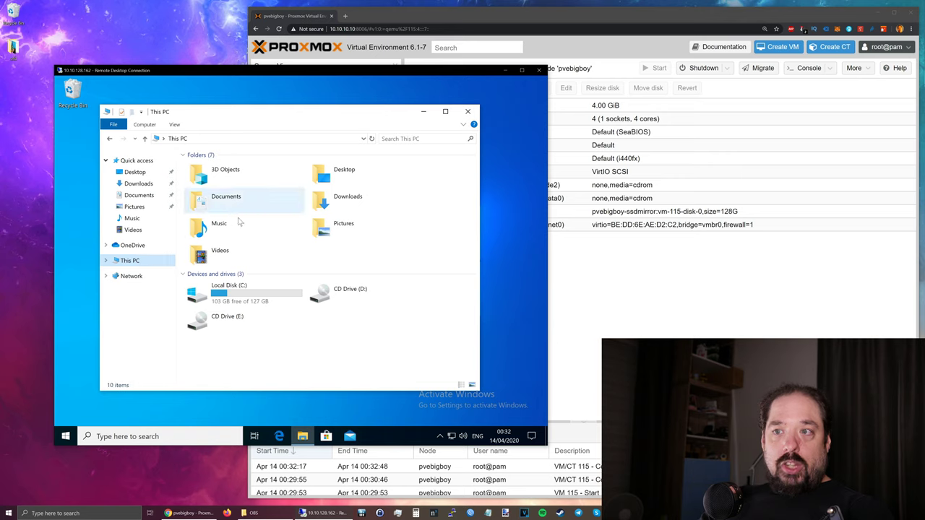
{"action": "double_click", "coordinate": [233, 293]}
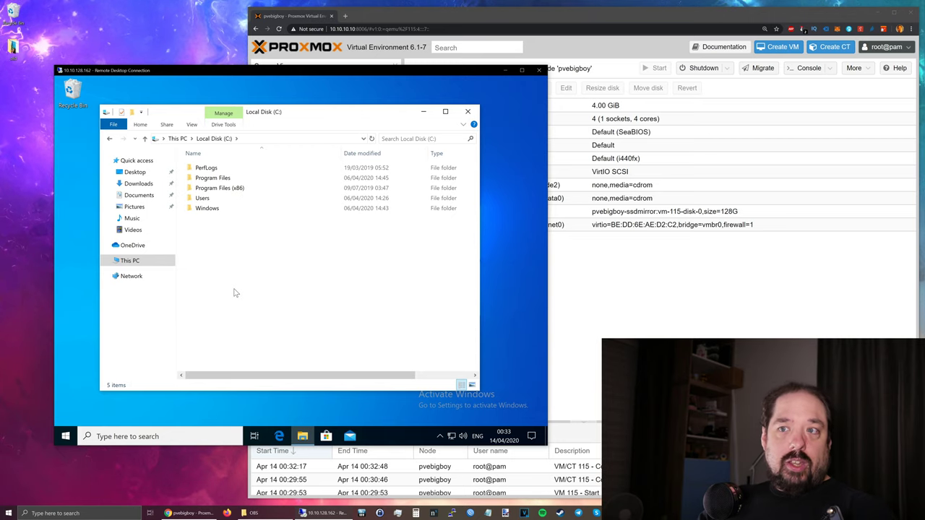
{"action": "left_click", "coordinate": [467, 112]}
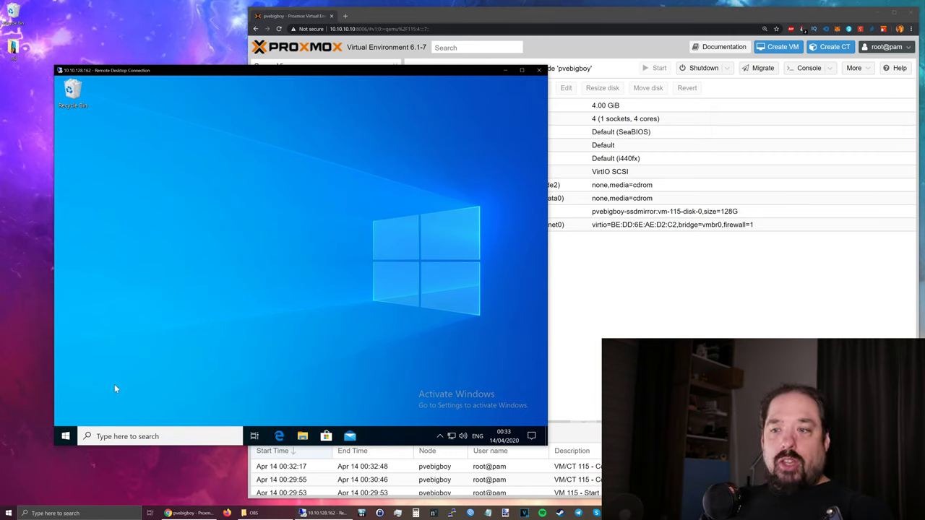
Reopen File Explorer in the remote session and browse the Users and Program Files (x86) folders on Local Disk (C:) to check their scaling.
{"action": "left_click", "coordinate": [65, 436]}
{"action": "left_click", "coordinate": [307, 427]}
{"action": "left_click", "coordinate": [304, 433]}
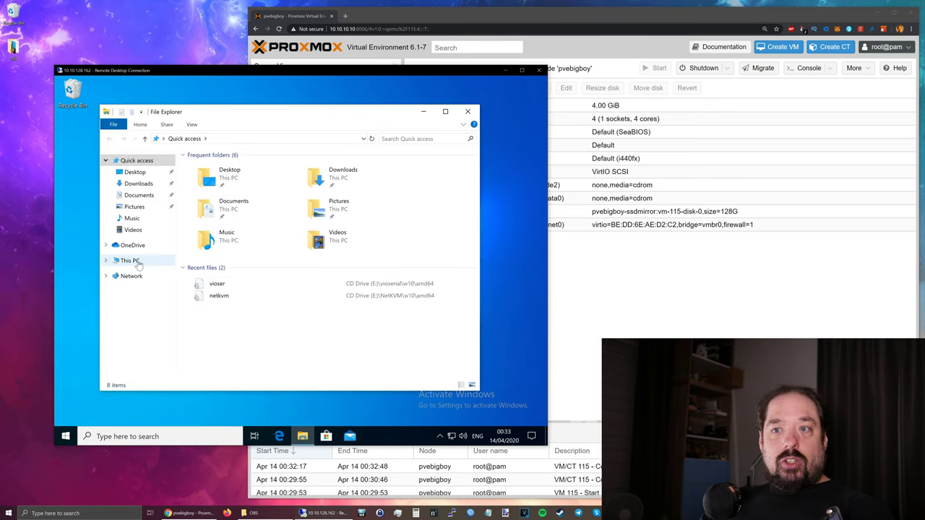
{"action": "left_click", "coordinate": [131, 261]}
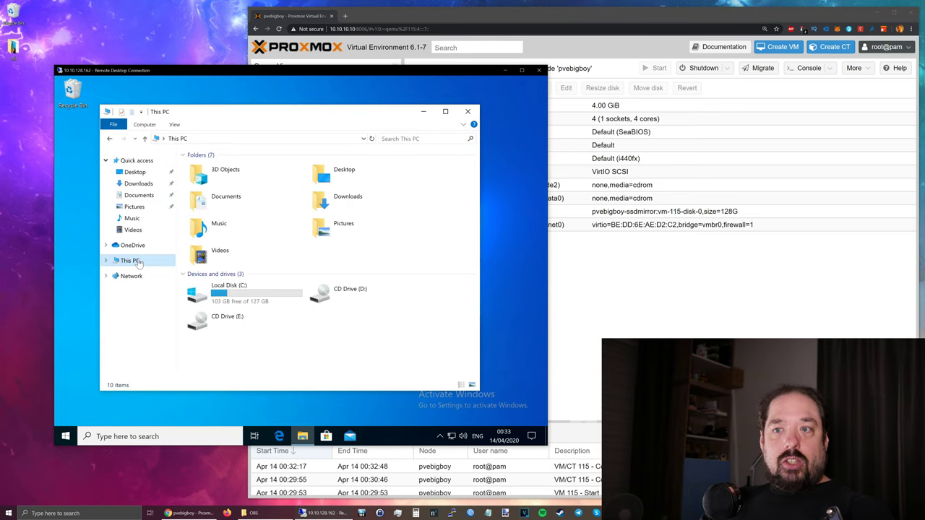
{"action": "double_click", "coordinate": [243, 289]}
{"action": "double_click", "coordinate": [203, 198]}
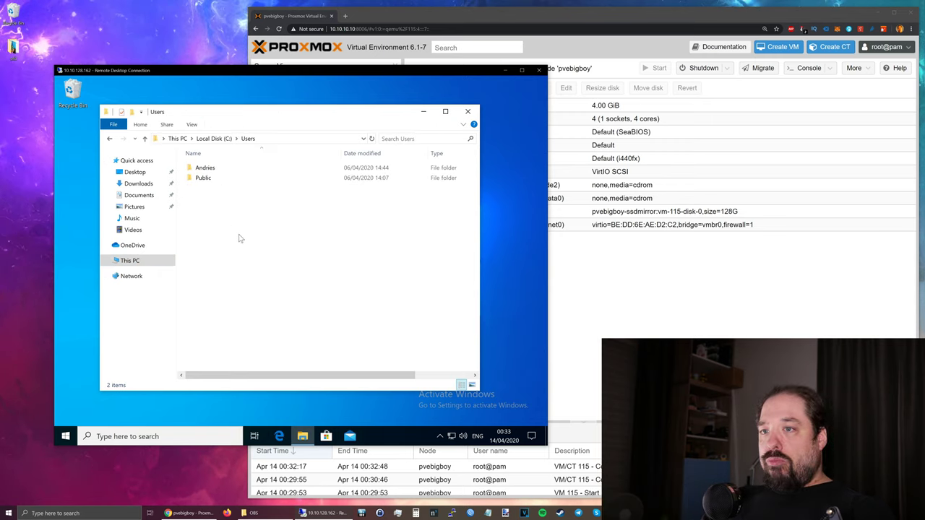
{"action": "key", "text": "alt+Left"}
{"action": "double_click", "coordinate": [209, 189]}
{"action": "key", "text": "alt+Left"}
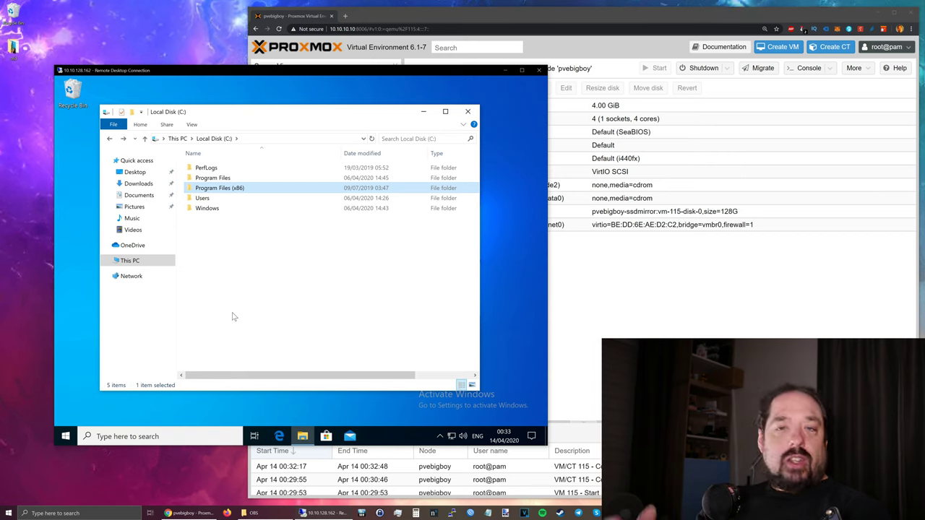
Review the custom scaling size in the remote session's advanced scaling settings, and close Settings and File Explorer.
{"action": "right_click", "coordinate": [500, 241]}
{"action": "left_click", "coordinate": [510, 316]}
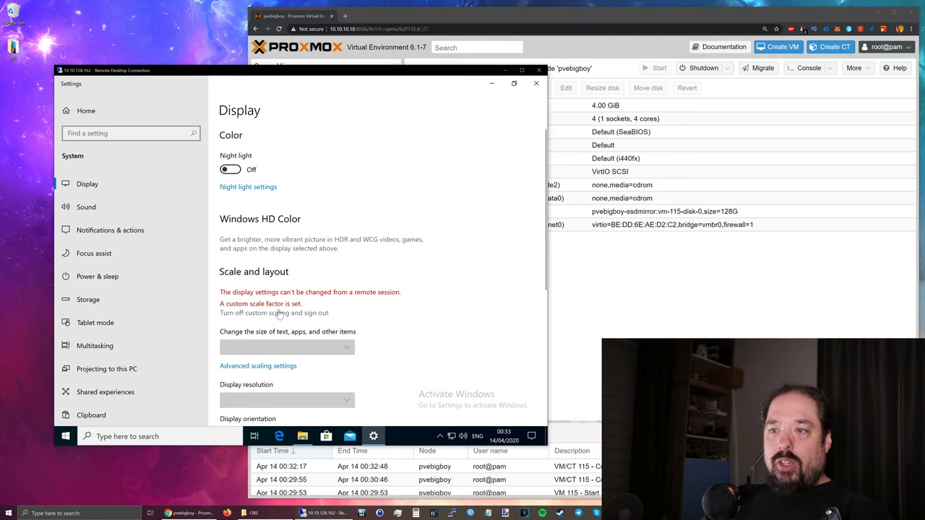
{"action": "left_click", "coordinate": [257, 367]}
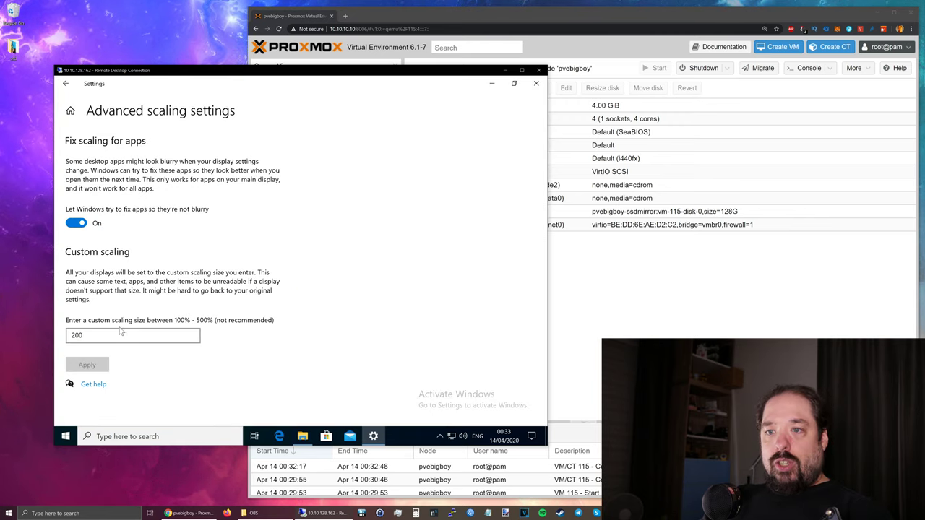
{"action": "left_click_drag", "start_coordinate": [120, 332], "coordinate": [65, 338]}
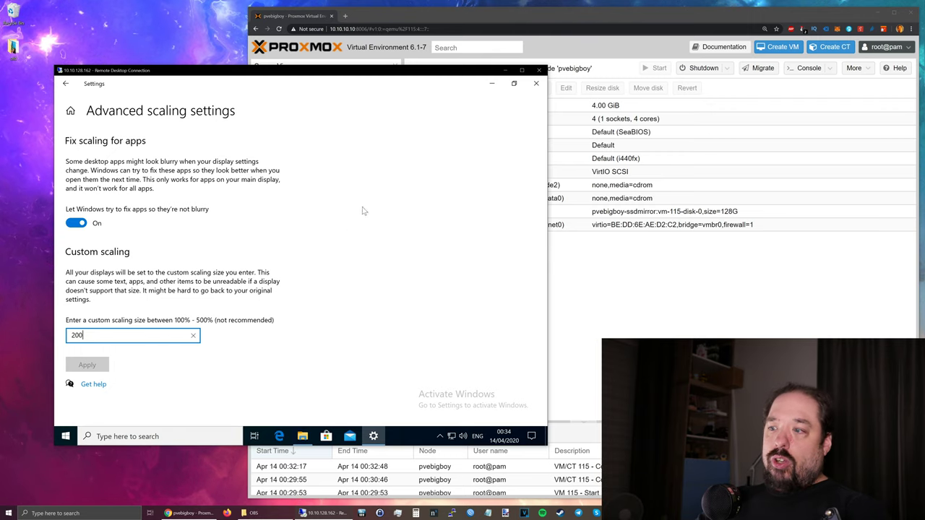
{"action": "left_click", "coordinate": [536, 83]}
{"action": "left_click", "coordinate": [471, 116]}
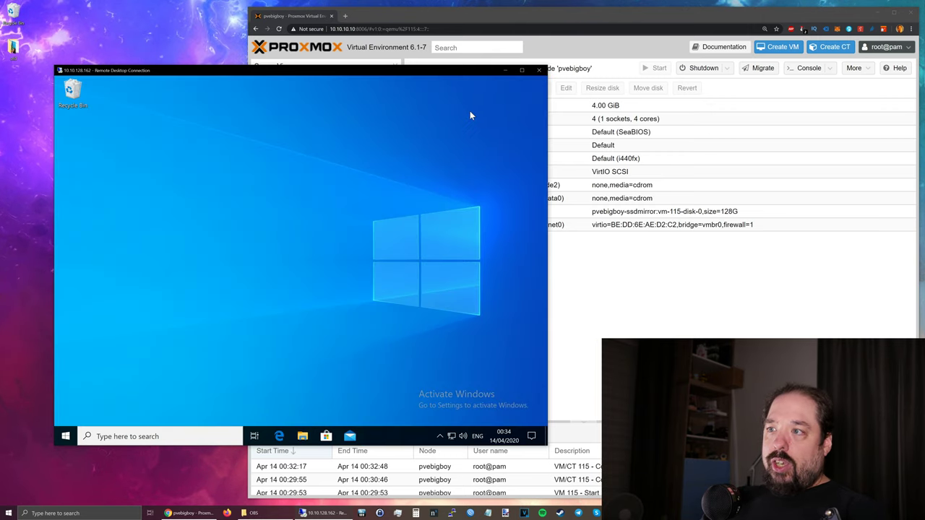